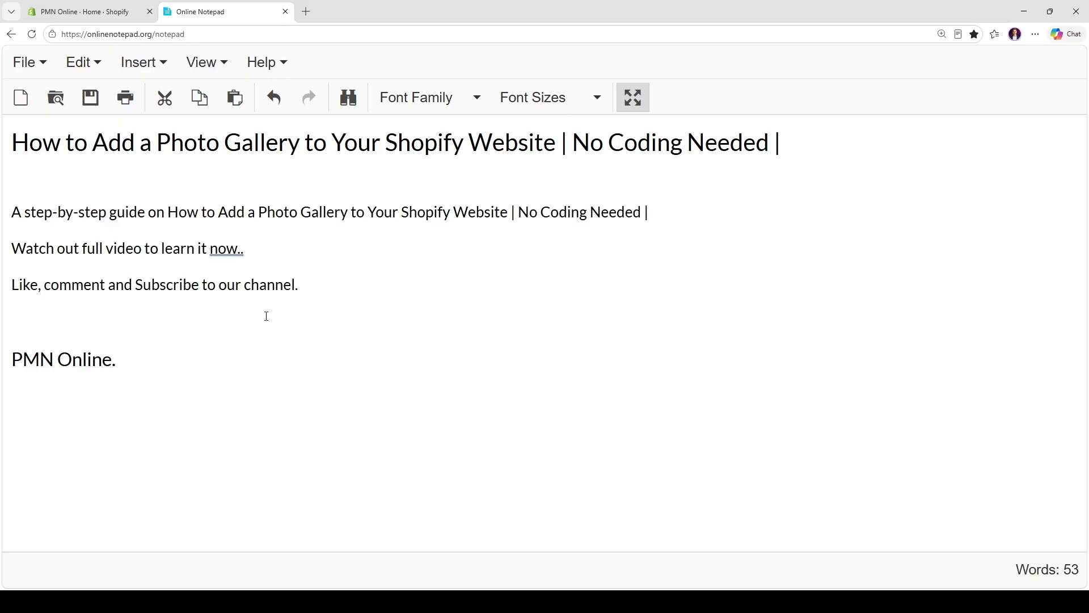
- Switch to the Shopify admin and open the store's Home dashboard
click(72, 5)
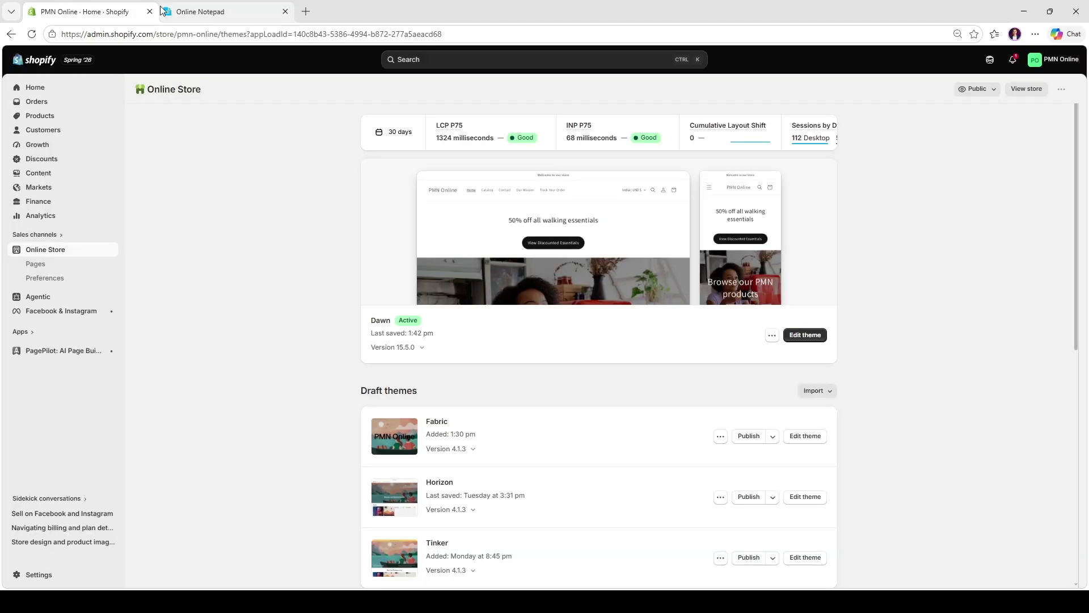
click(63, 92)
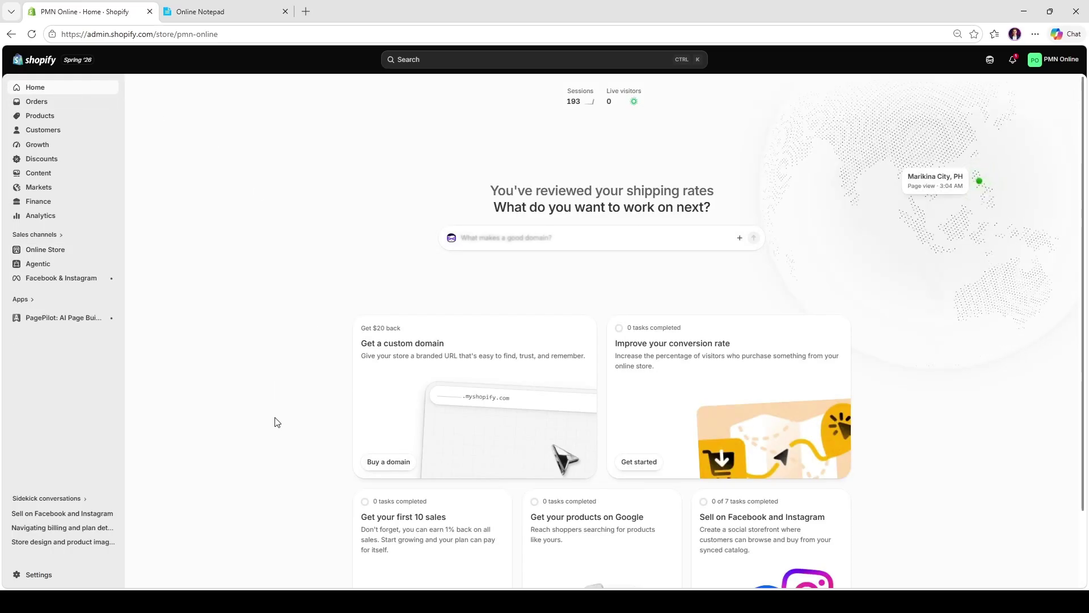
scroll(276, 422, down, 2)
scroll(280, 423, up, 2)
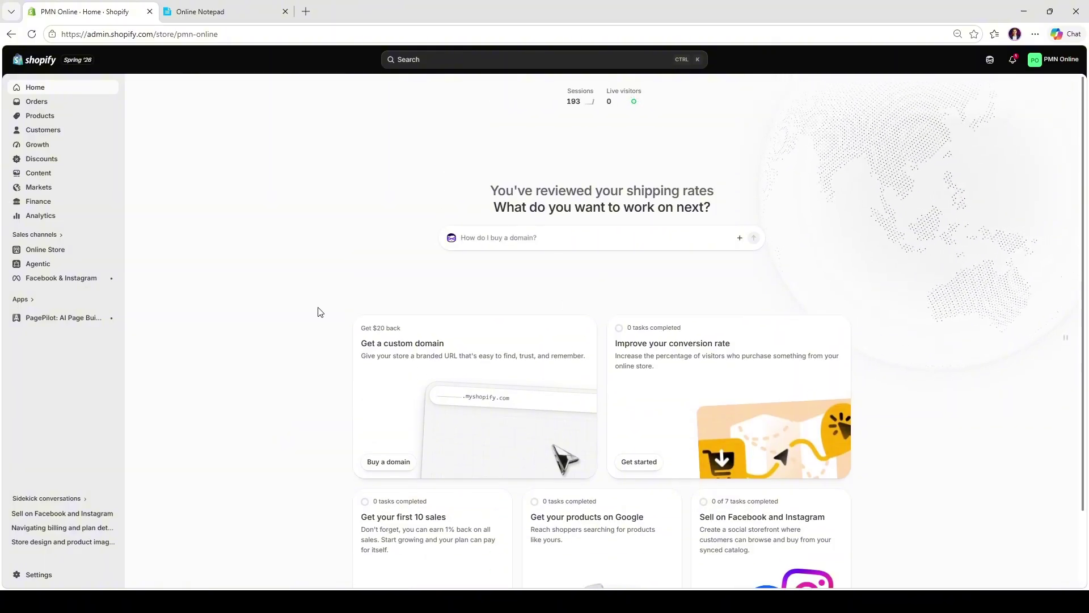
- Open the Our Mission page from the online store's pages and place the cursor in its content
click(45, 250)
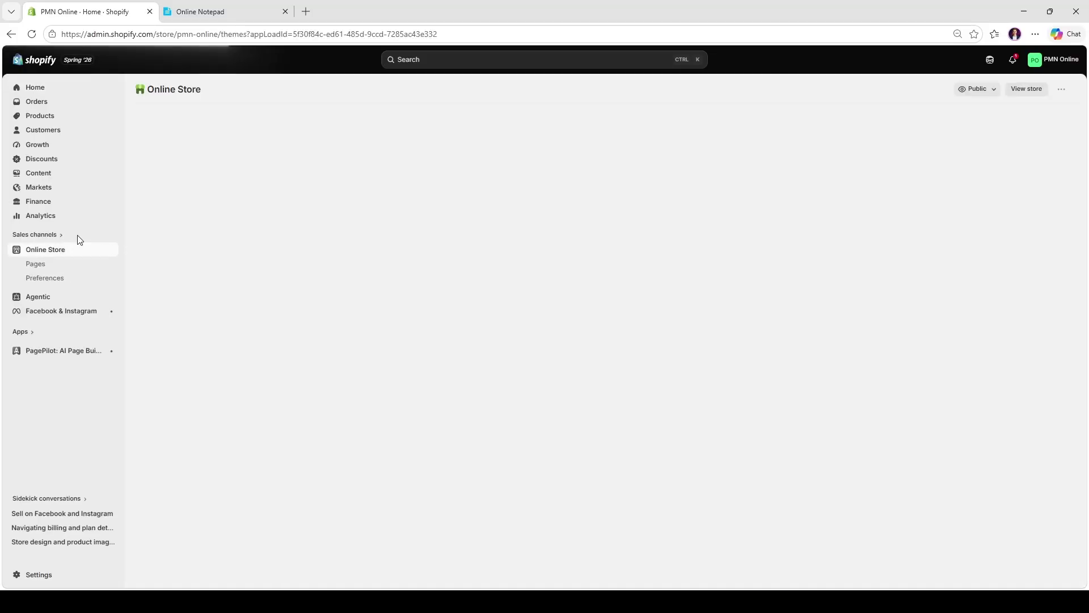
click(55, 269)
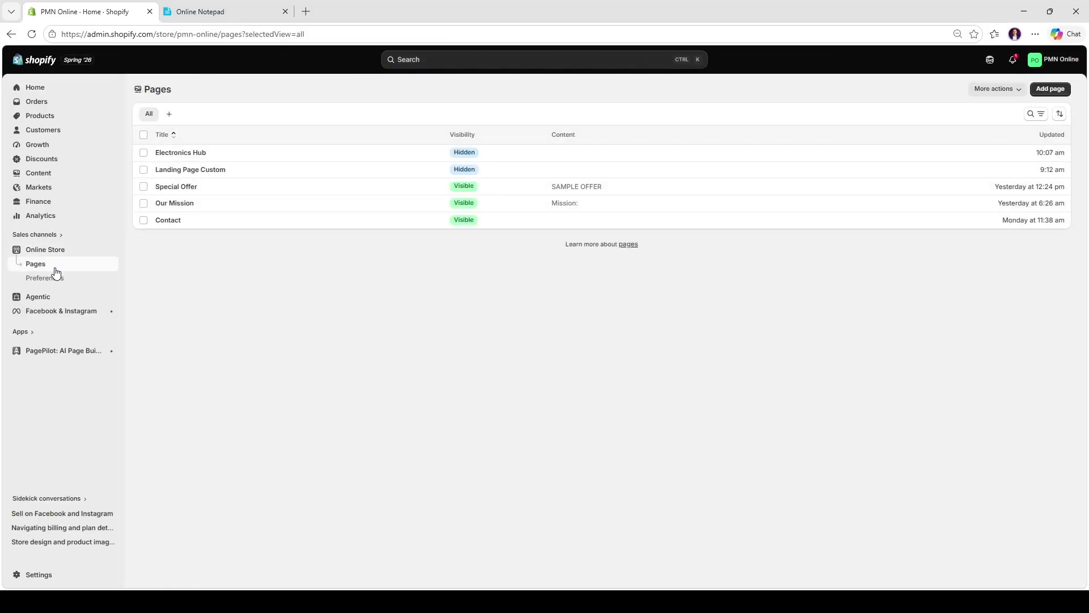
click(183, 210)
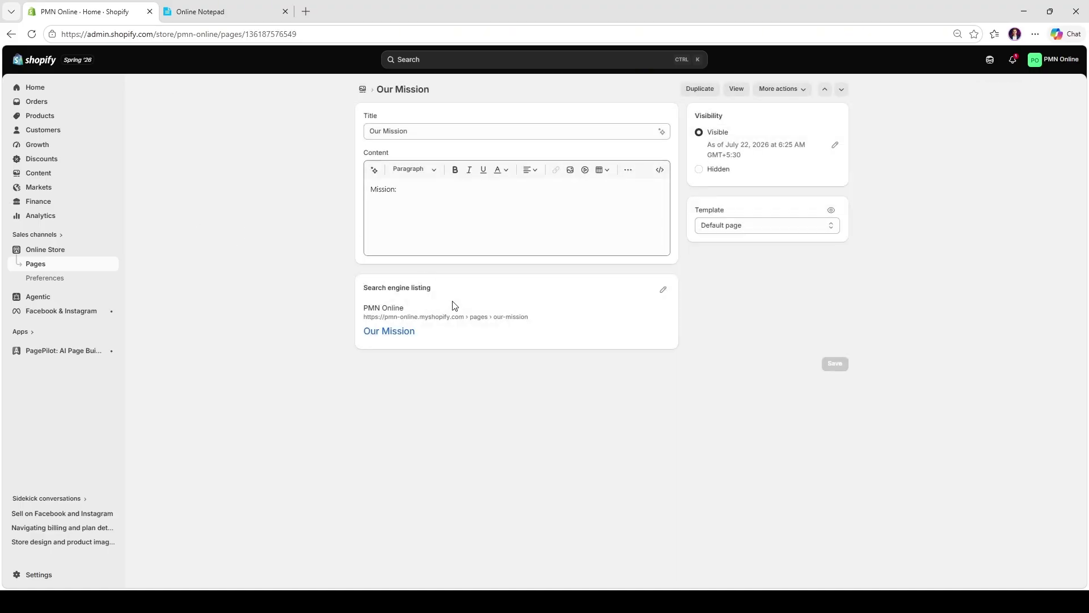
click(467, 211)
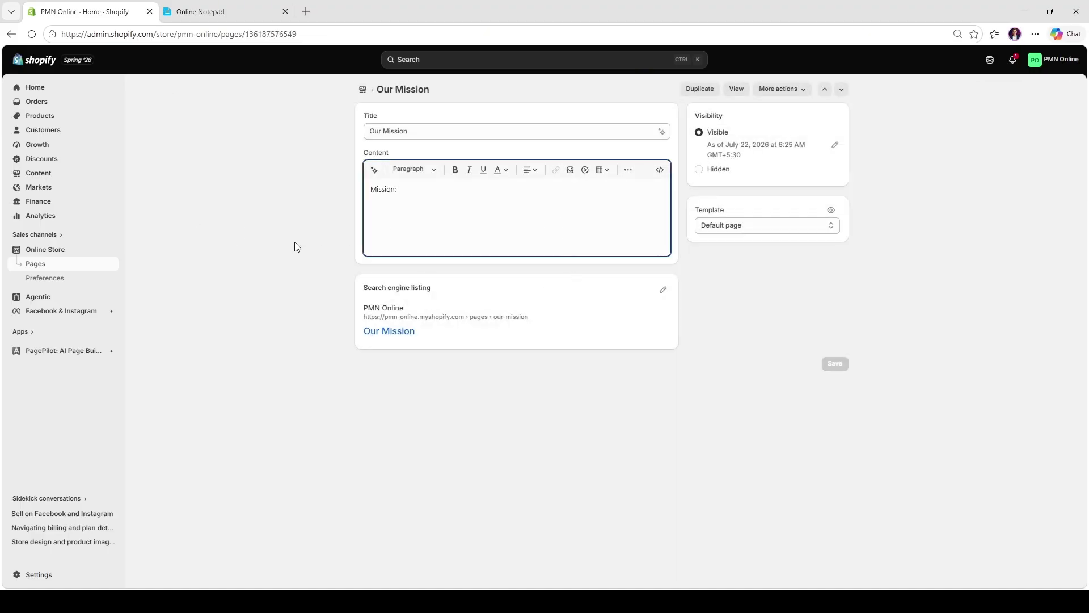
- Return to the Online Store themes and open the active Dawn theme's home page for editing
click(60, 252)
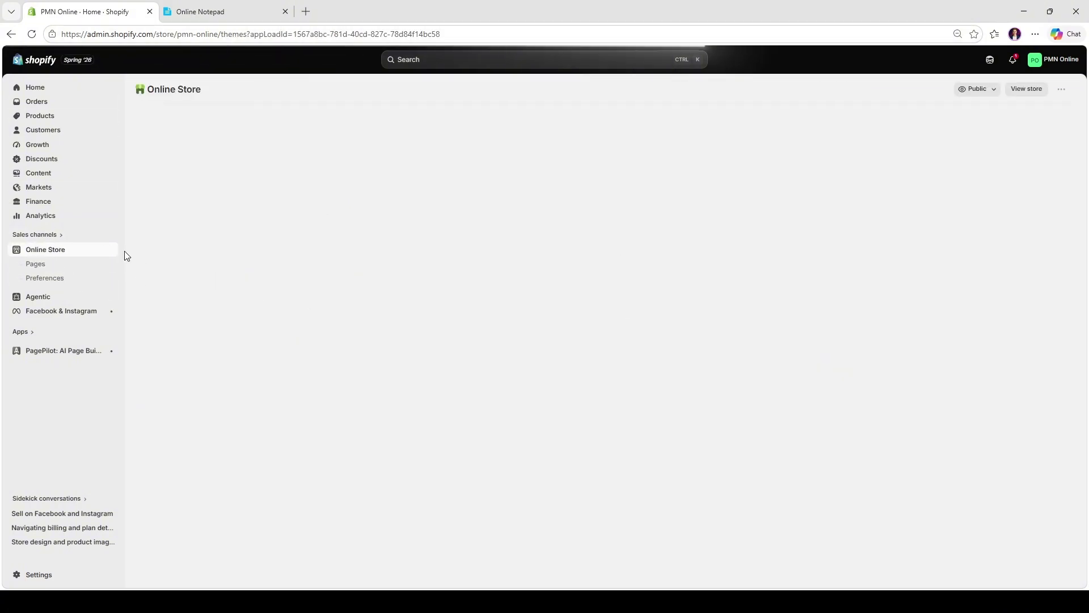
click(103, 250)
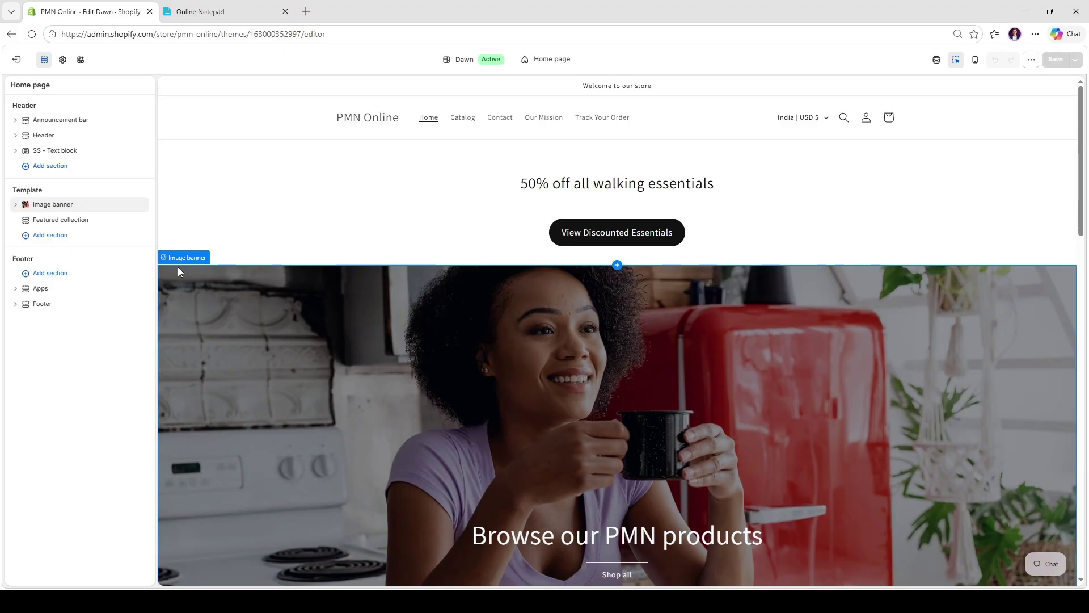
scroll(261, 283, down, 5)
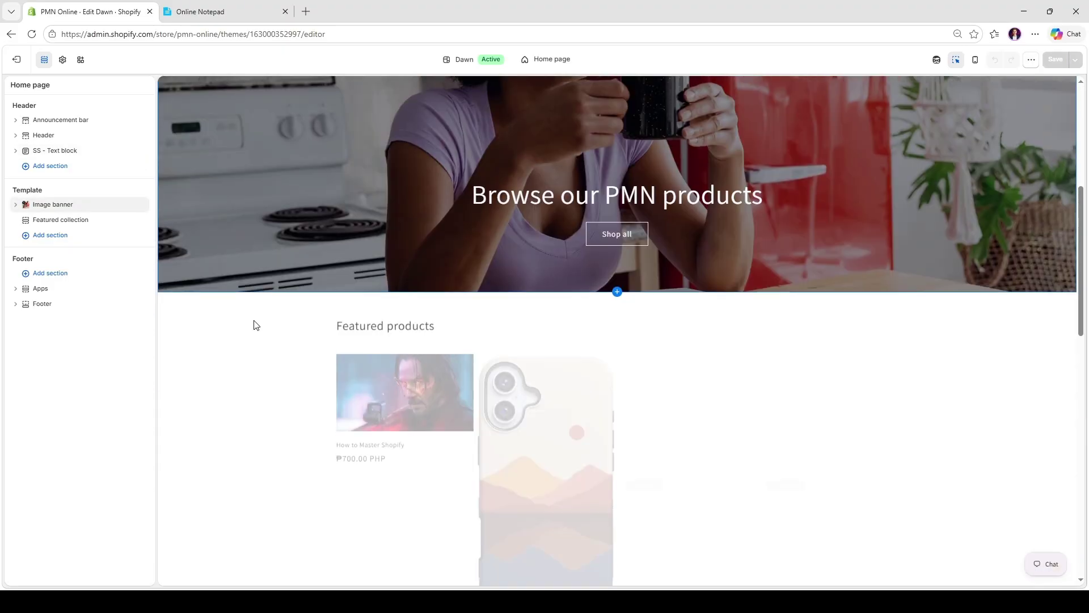
- Examine the built-in sections that can be added to the home page template
click(41, 239)
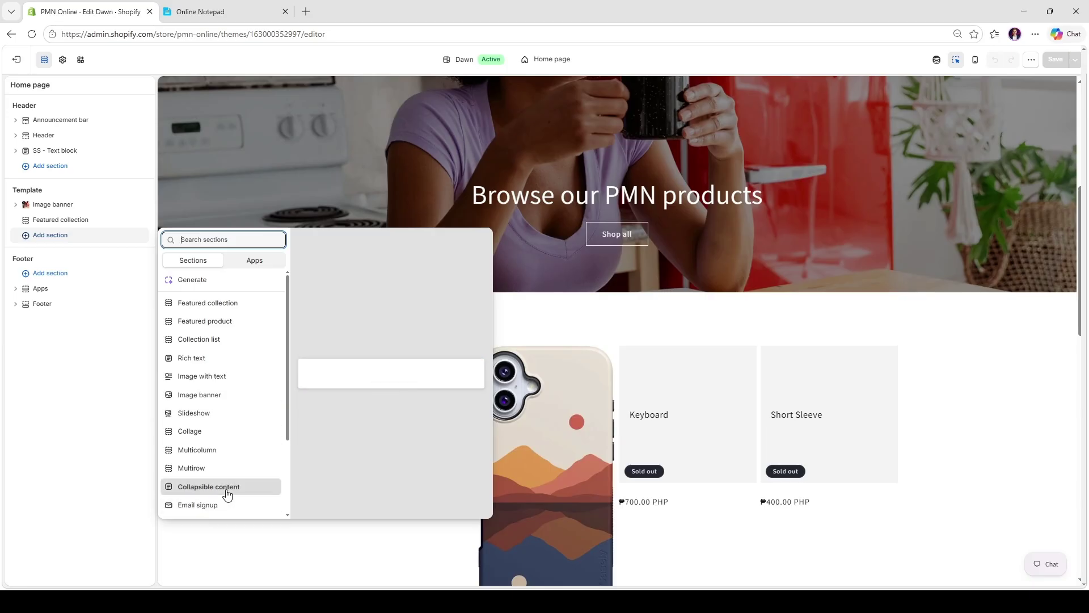
scroll(223, 447, down, 2)
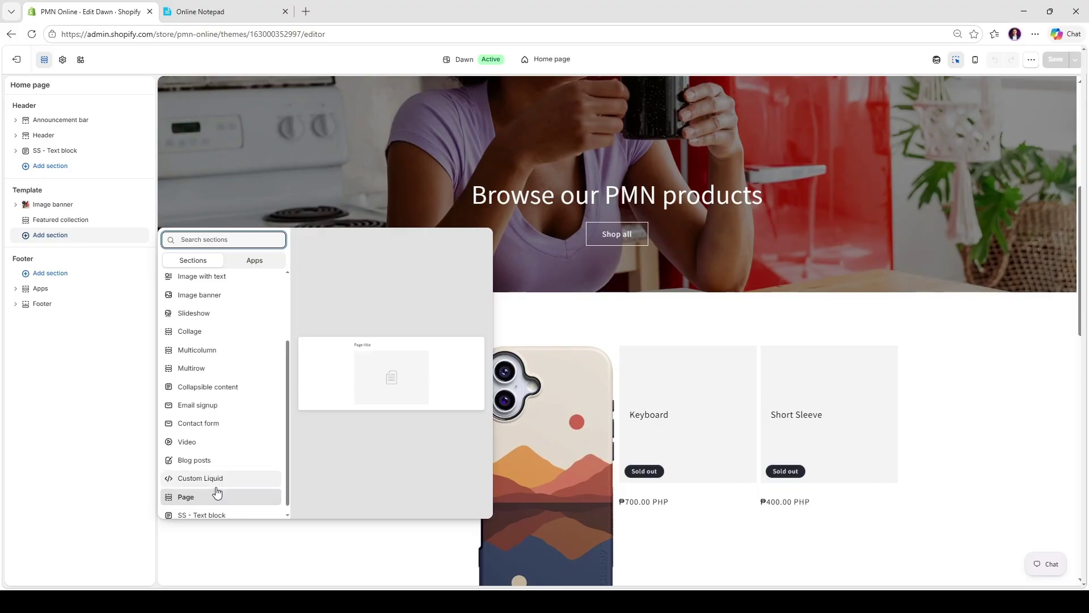
scroll(219, 491, down, 1)
scroll(233, 513, up, 3)
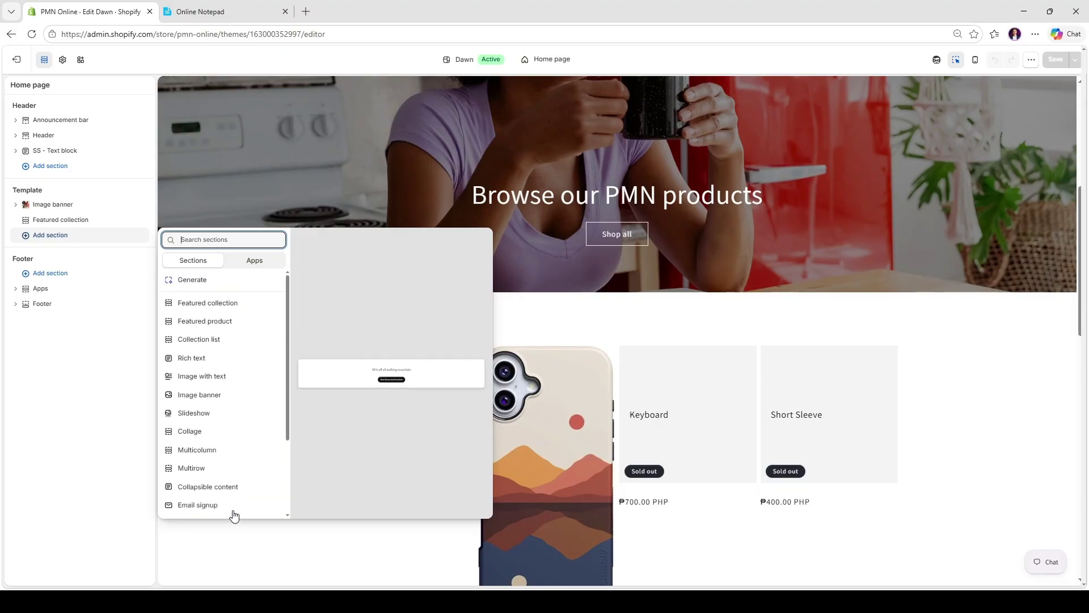
- Examine the app sections available for the home page template, recheck the built-in sections, and close the list without adding any
click(256, 261)
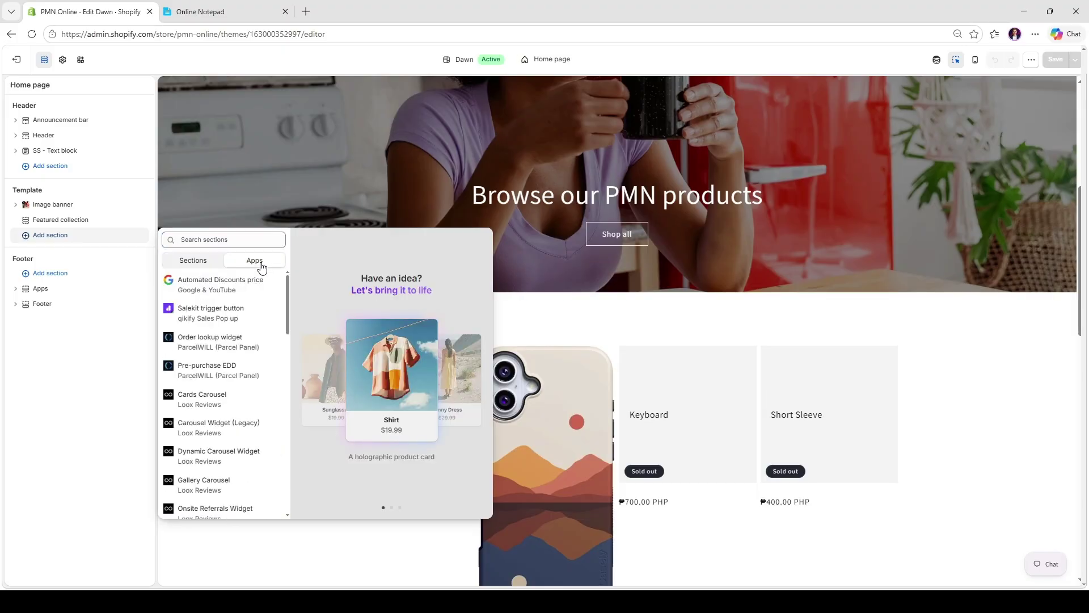
scroll(239, 409, down, 4)
scroll(231, 431, up, 4)
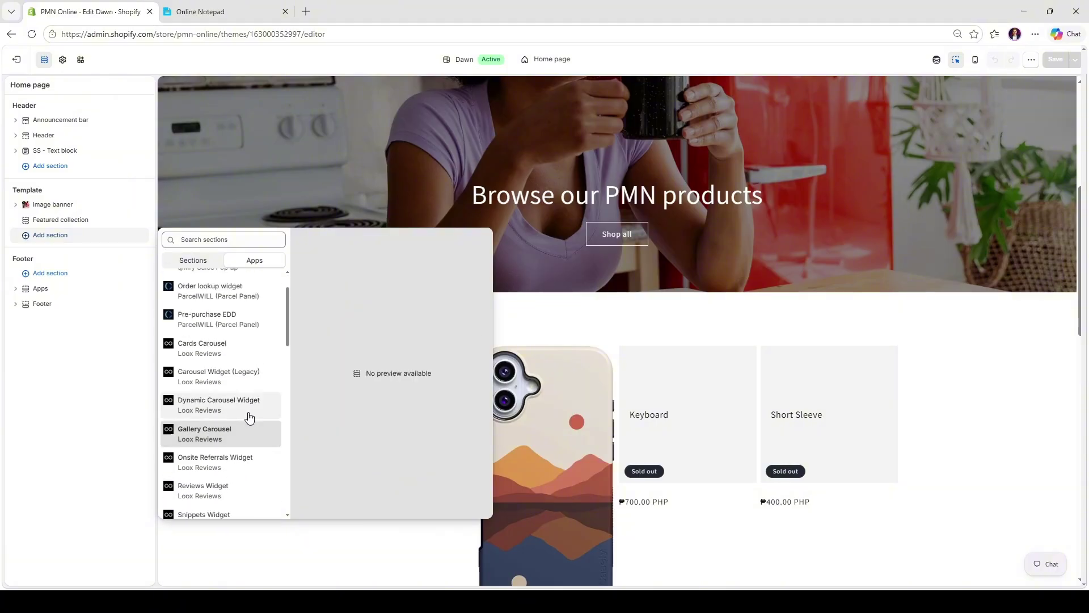
scroll(230, 431, down, 15)
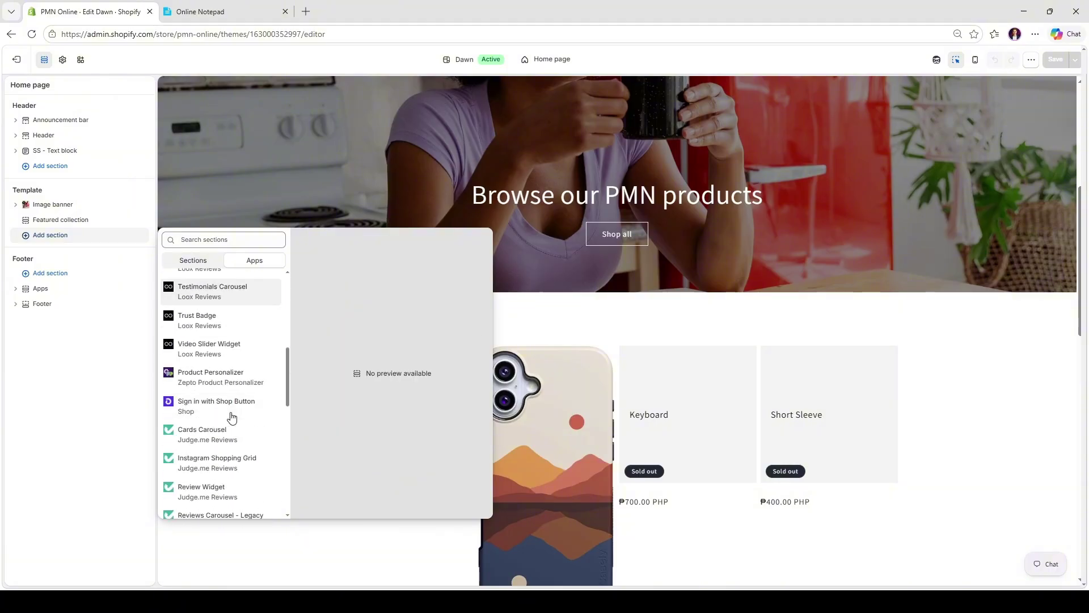
scroll(223, 471, down, 2)
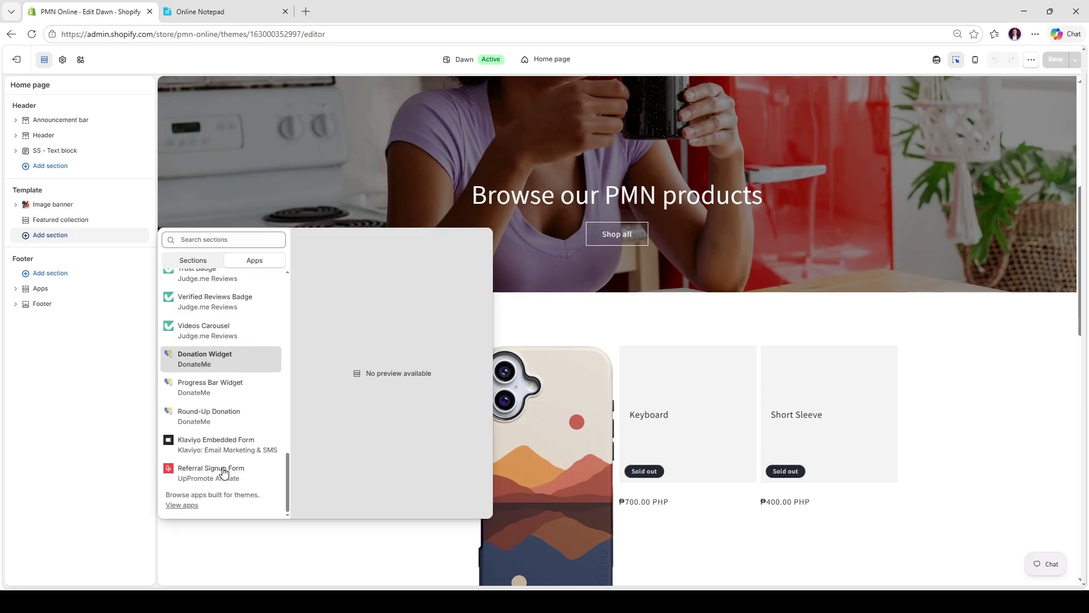
scroll(233, 479, up, 6)
scroll(237, 477, up, 5)
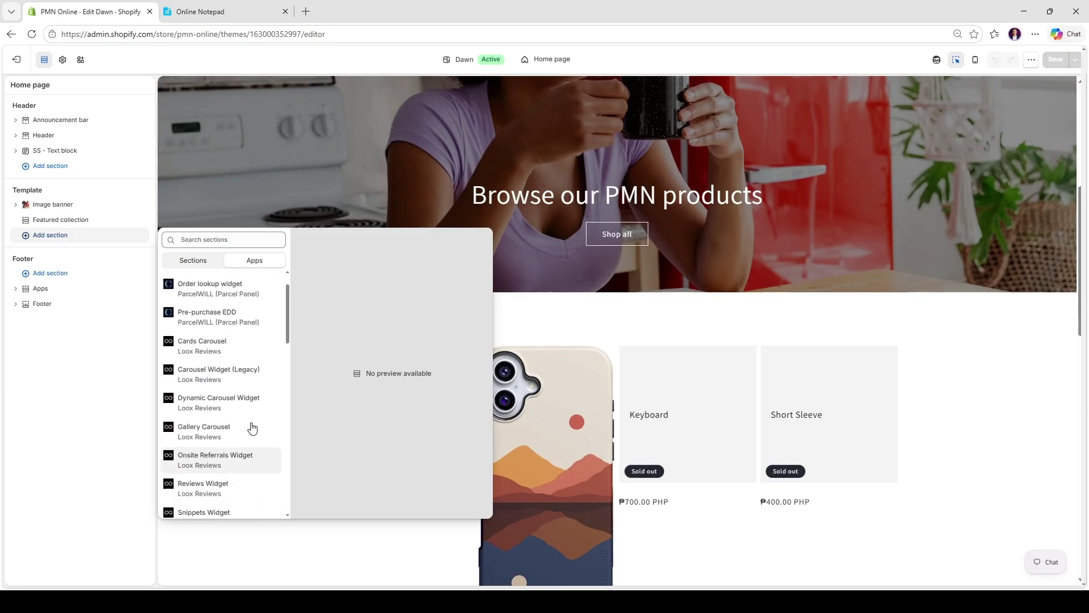
click(193, 260)
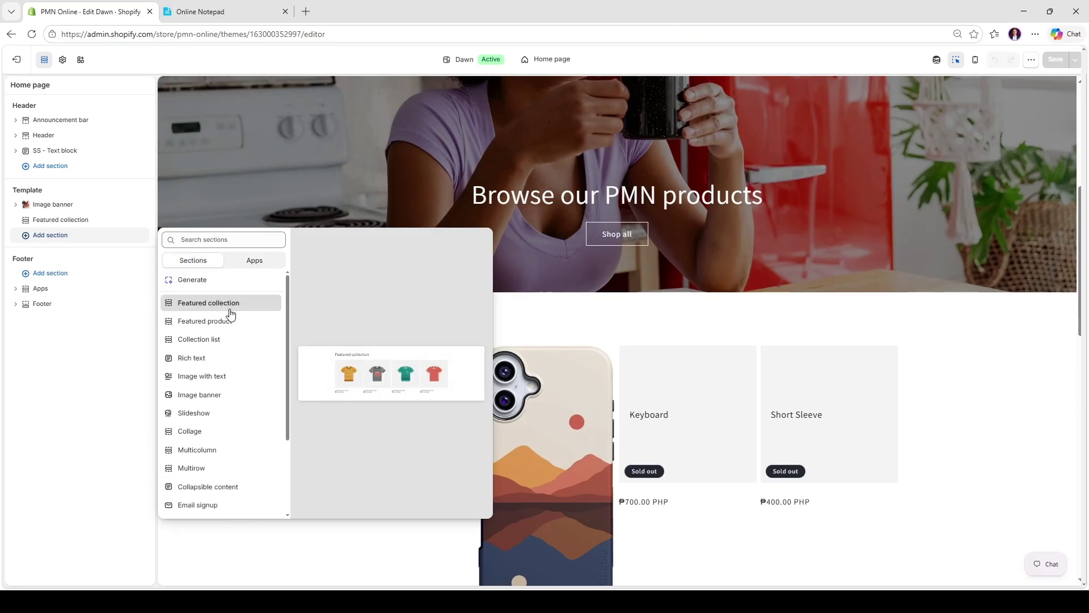
scroll(216, 385, down, 2)
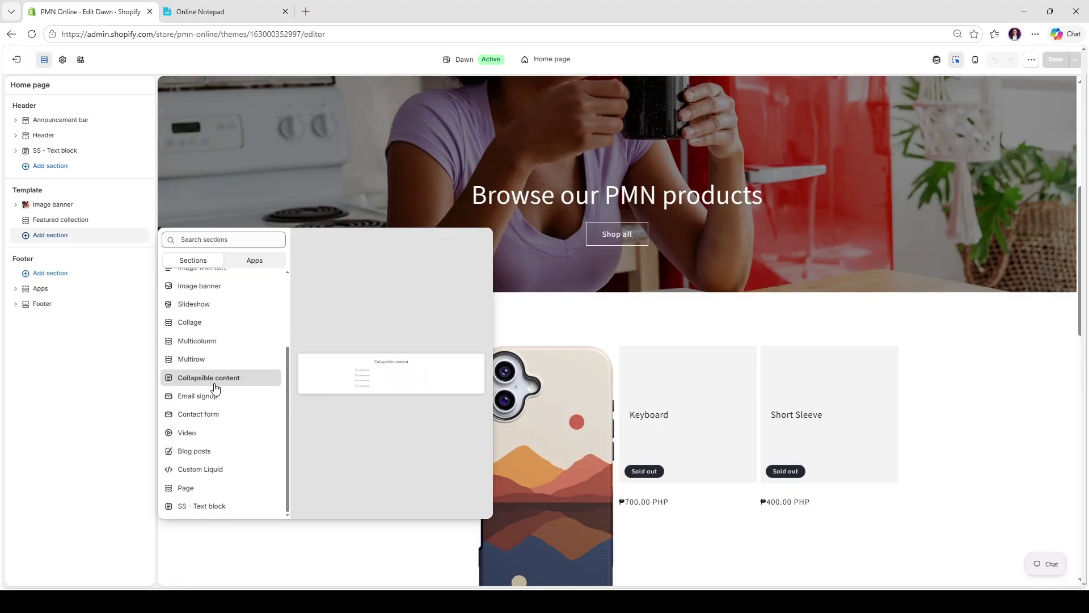
click(83, 347)
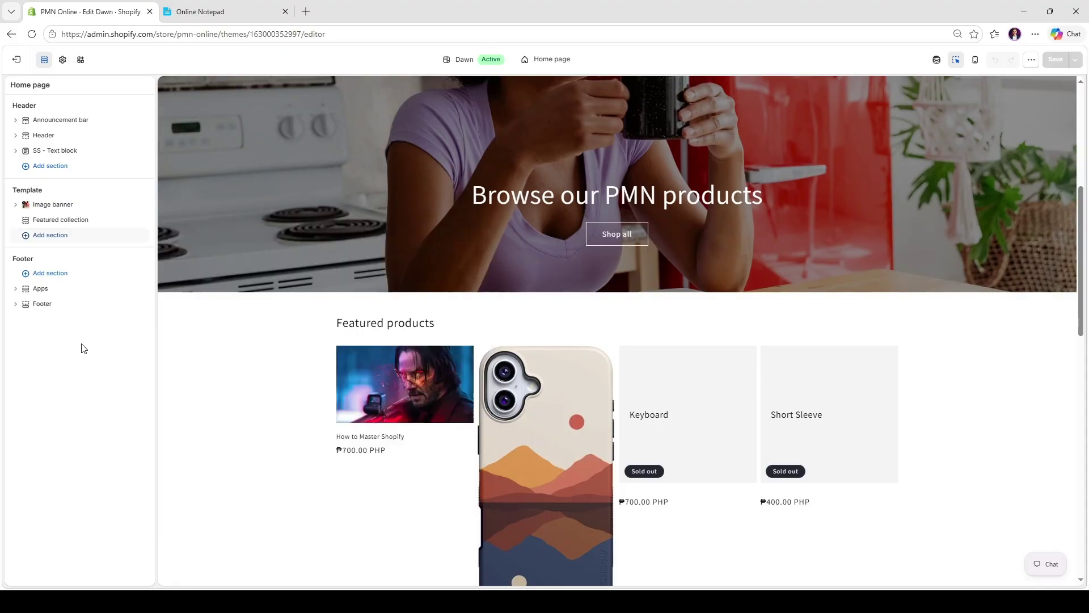
- Examine the built-in and app sections available for the home page's Header group, and close the list without adding any
click(72, 168)
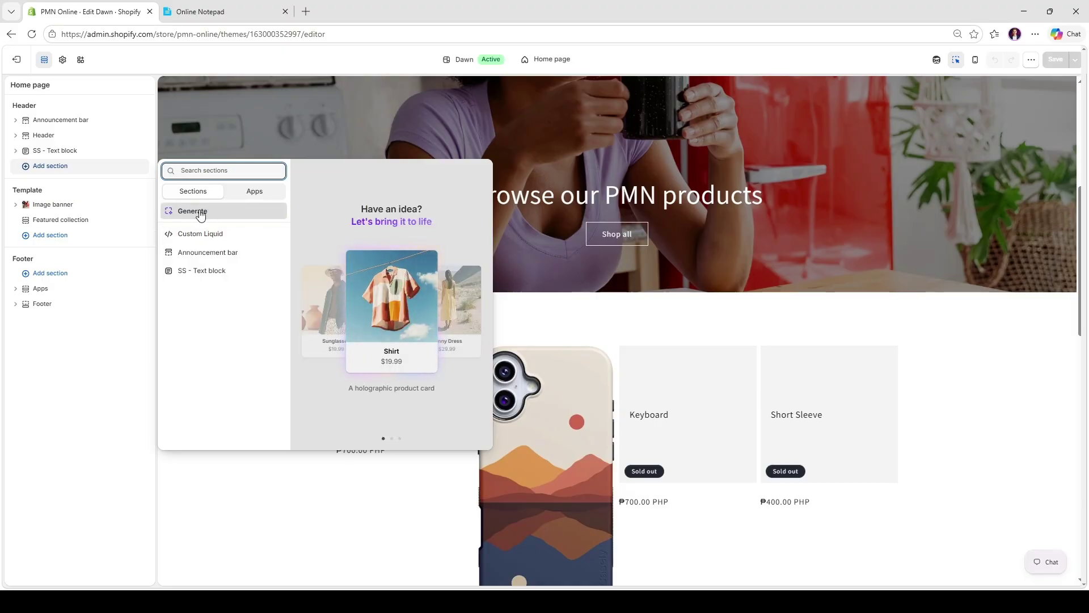
click(255, 191)
scroll(206, 333, down, 10)
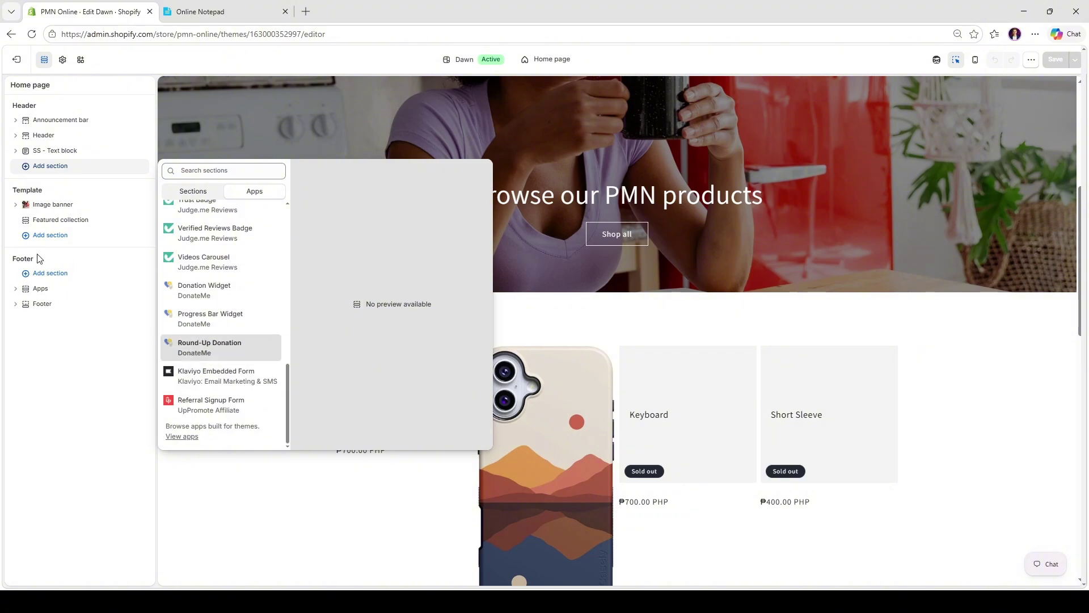
click(61, 237)
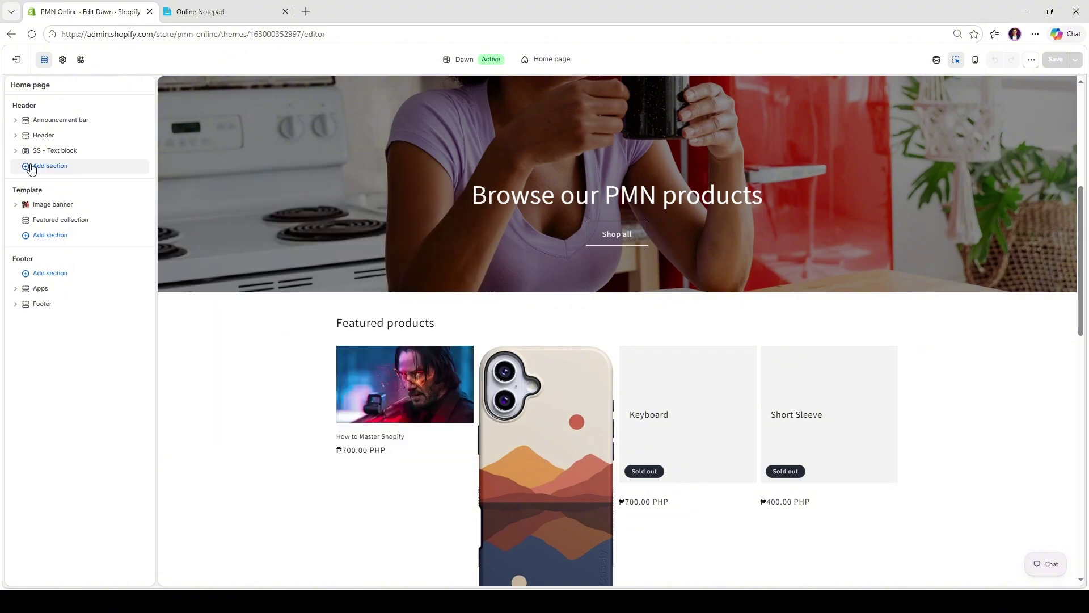
click(46, 171)
scroll(208, 361, up, 5)
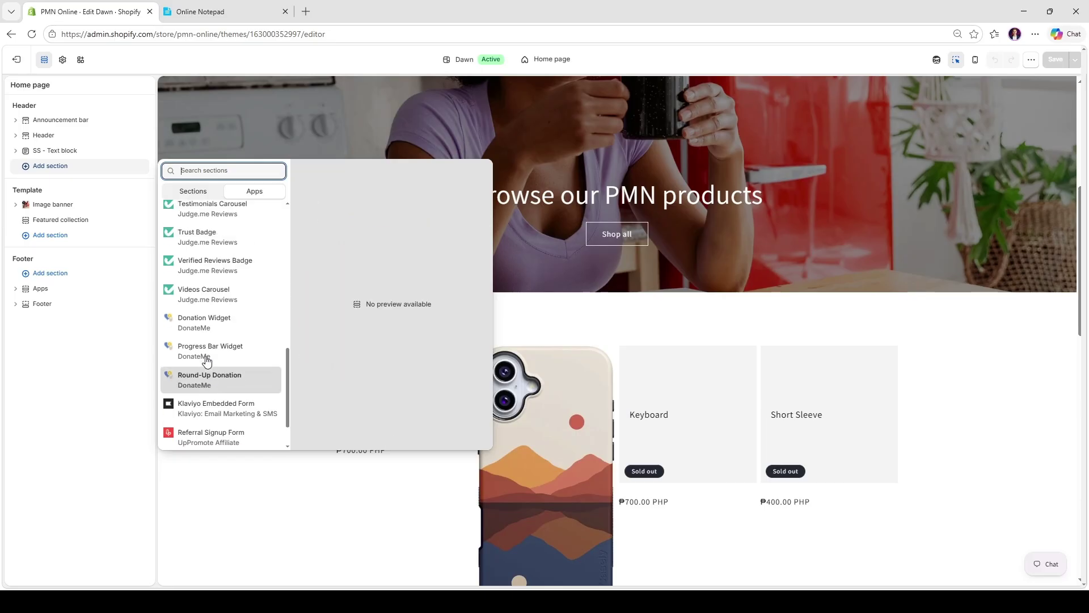
scroll(225, 354, up, 1)
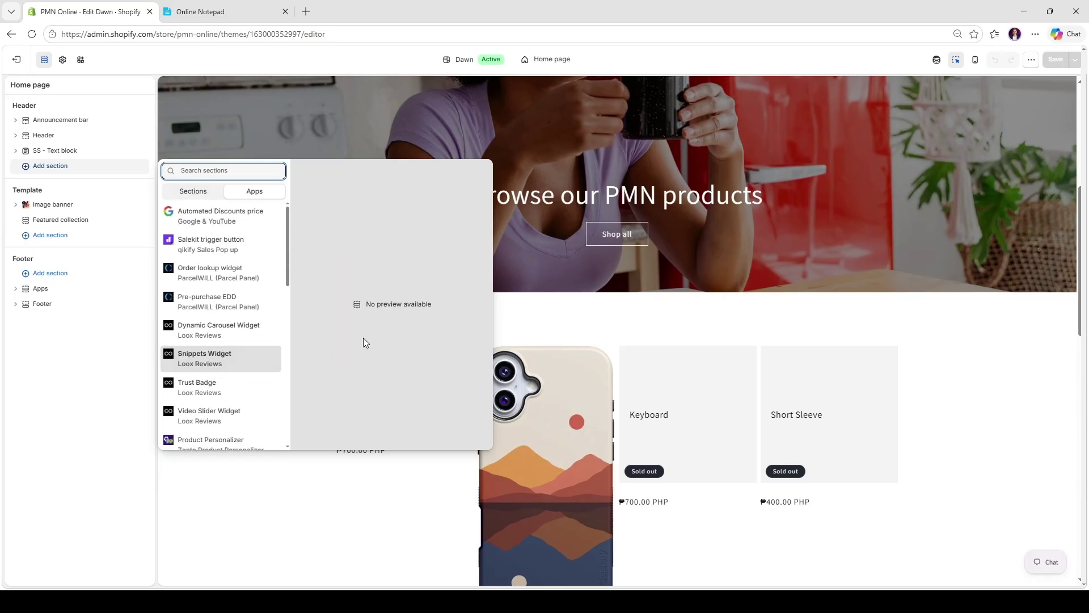
click(641, 337)
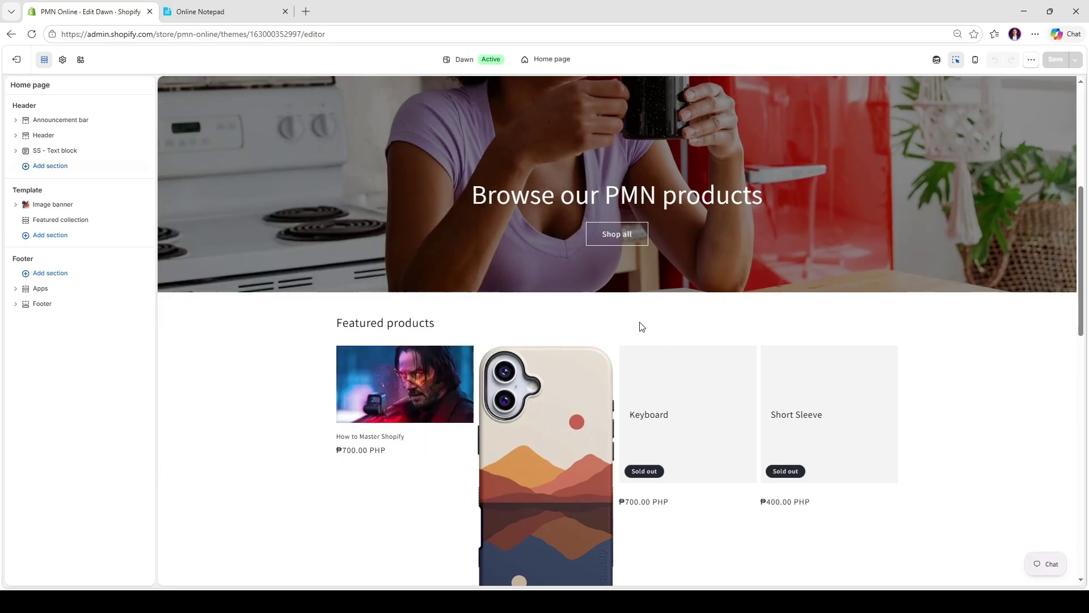
- Select the Featured collection section on the home page and review its layout and product card settings
scroll(590, 397, up, 3)
click(396, 539)
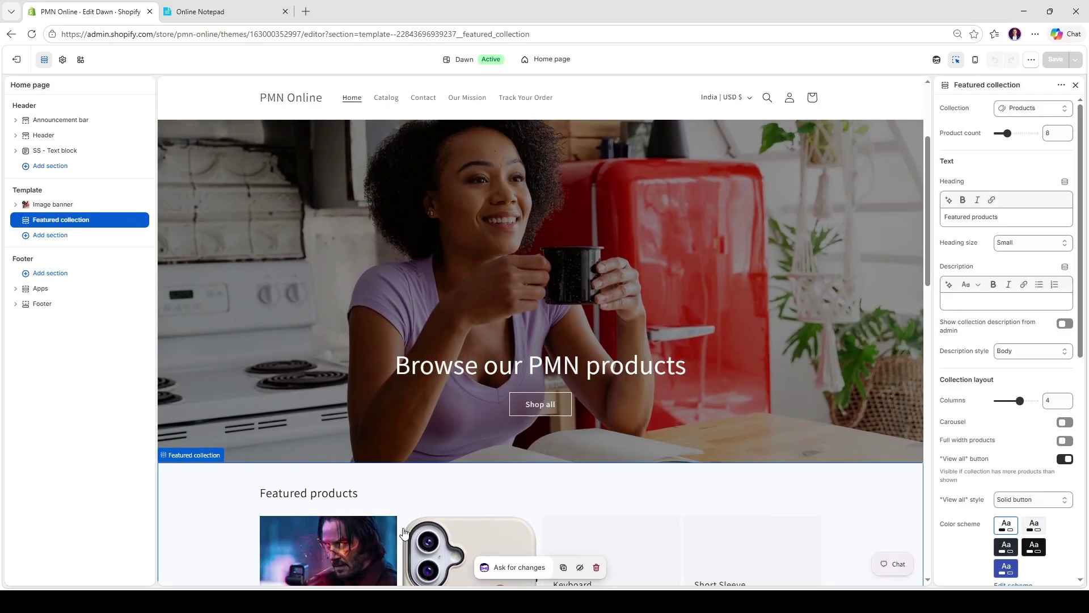
scroll(1037, 282, down, 5)
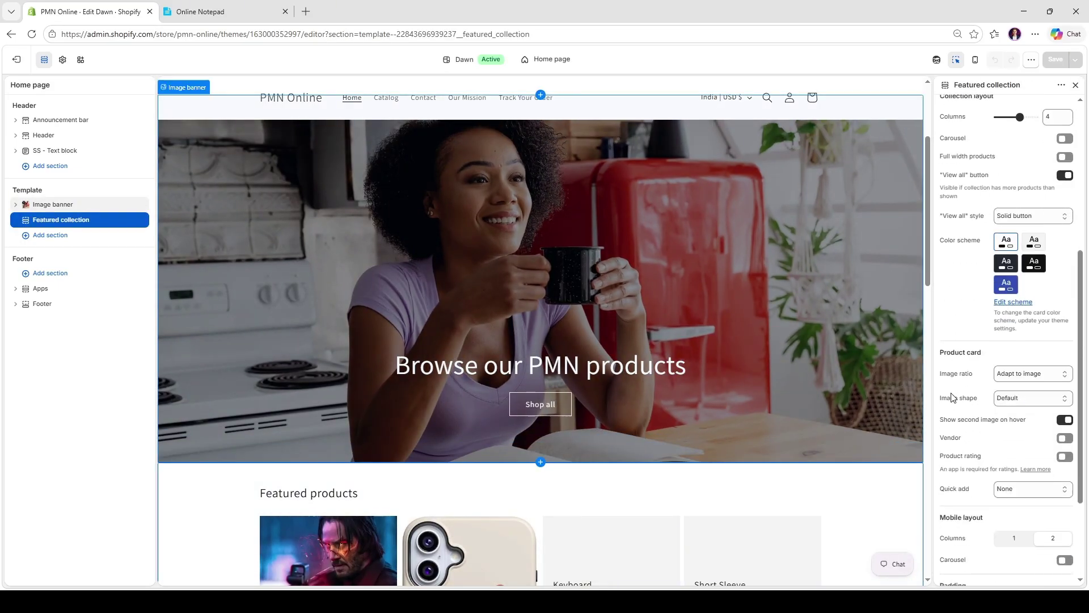
scroll(792, 423, down, 3)
- View the Keyboard product page and its announcement bar settings in the preview, and return to the home page
click(628, 440)
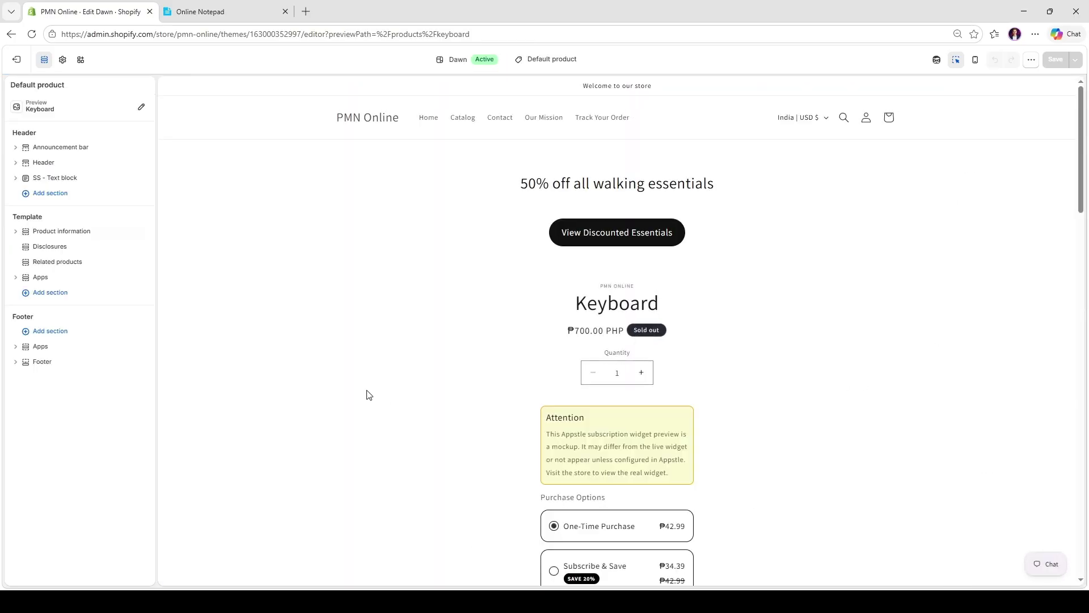
click(64, 178)
click(61, 149)
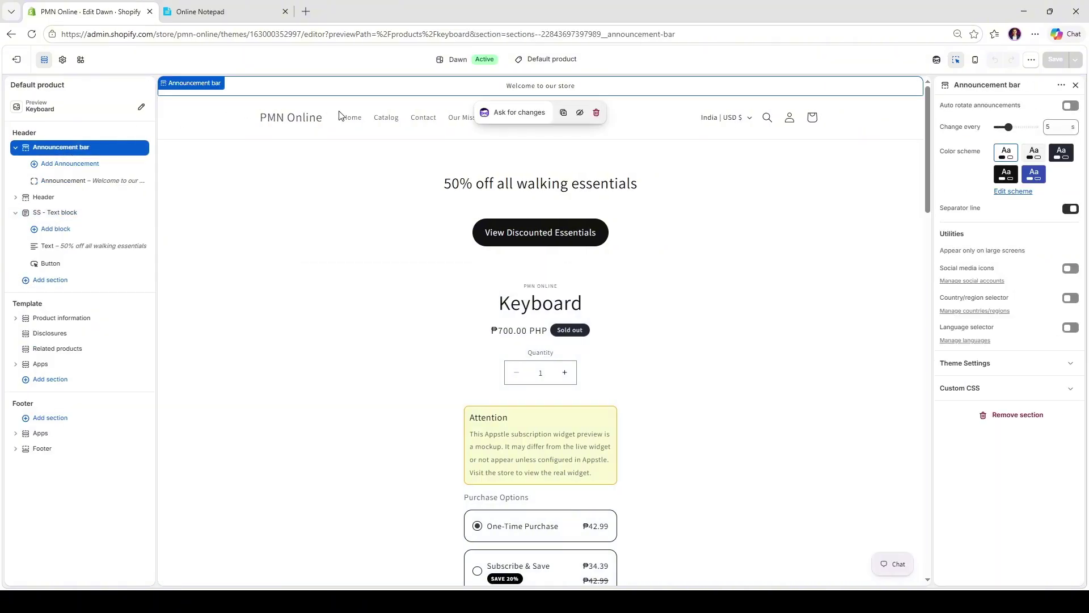
click(352, 120)
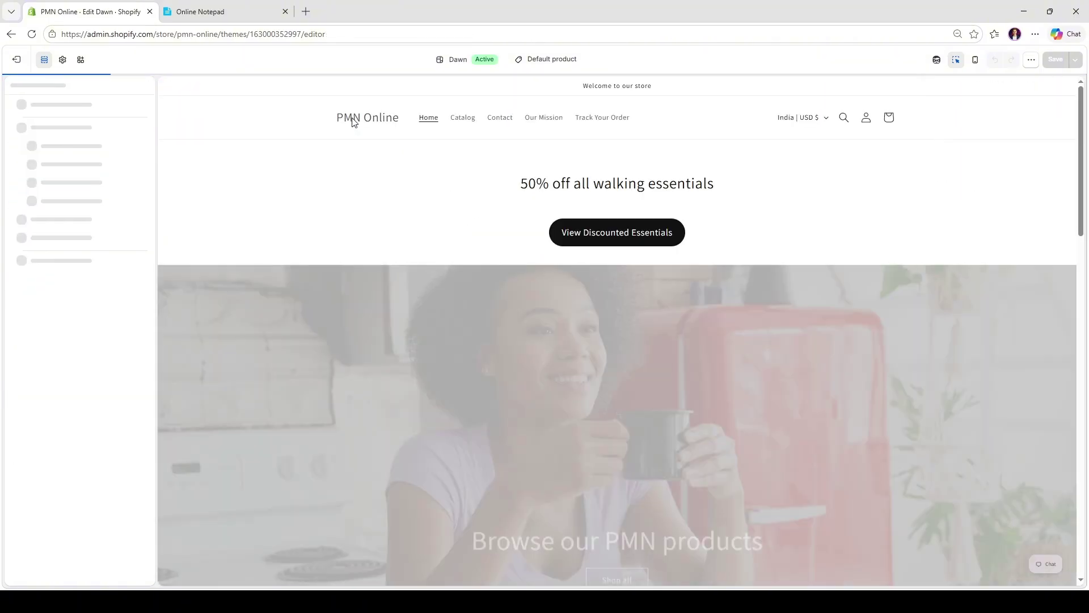
- Look over the home page preview and select the SS - Text block section to view its settings
scroll(471, 342, down, 2)
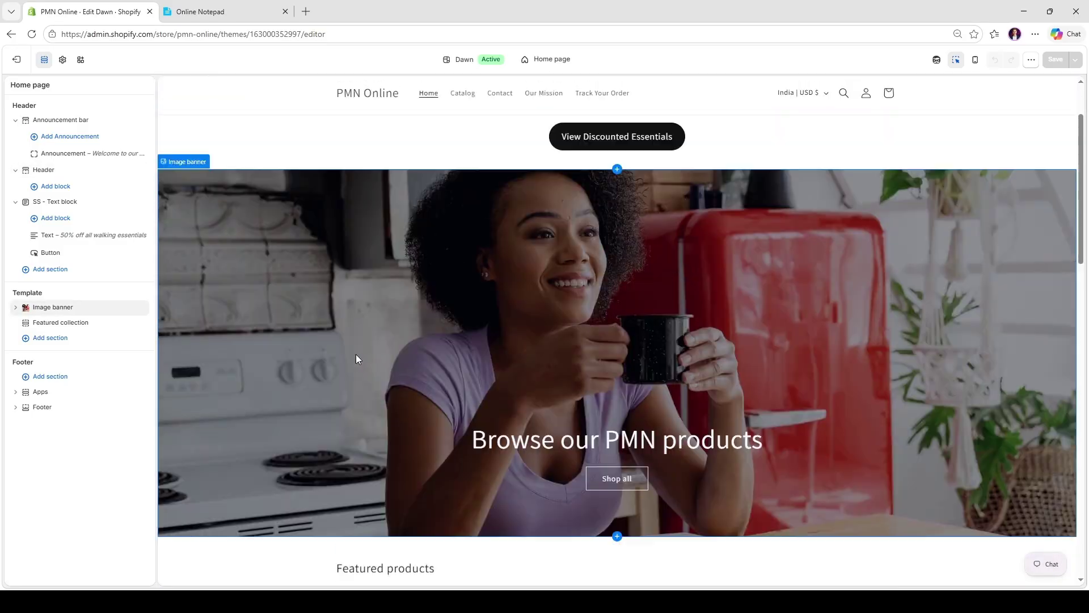
scroll(356, 354, up, 3)
click(262, 245)
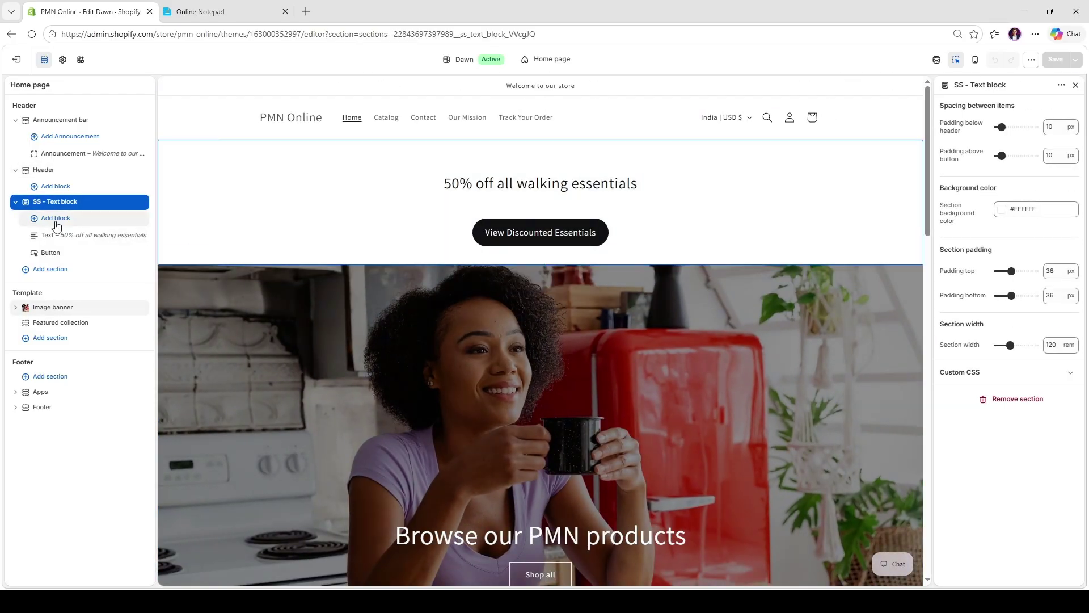
- Add a Slideshow section to the home page template and set its first slide's image to the free Men's Fashion photo of a seated man
click(52, 270)
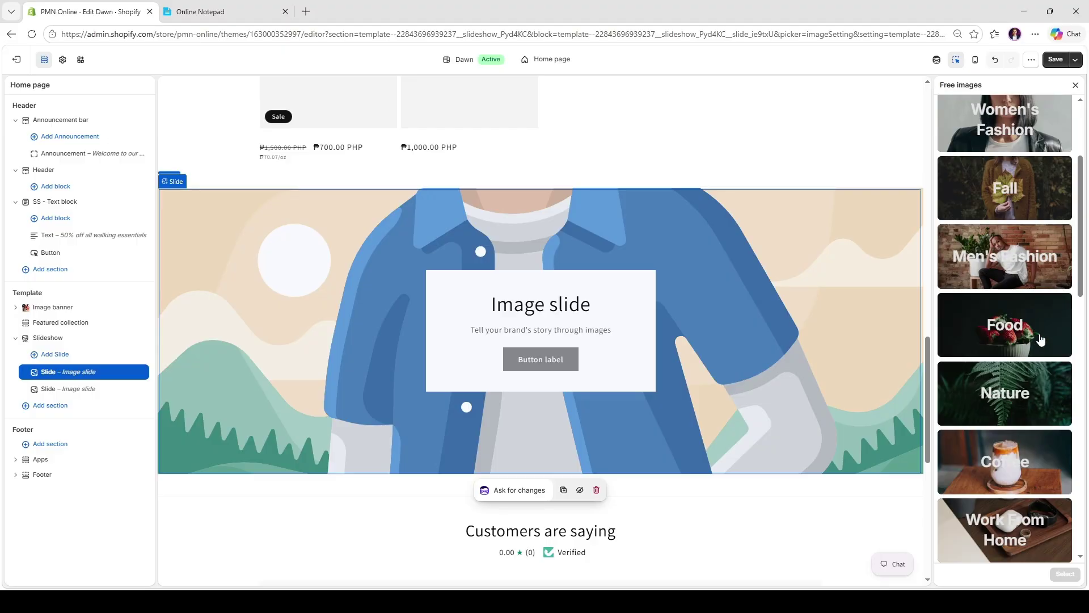
click(1005, 256)
scroll(1007, 340, down, 3)
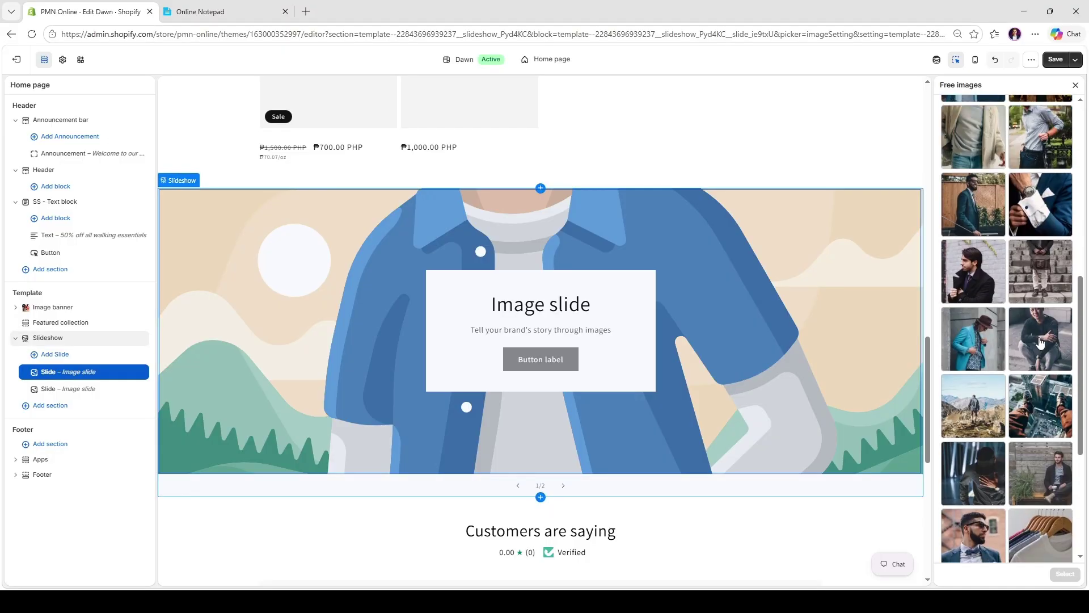
click(1046, 338)
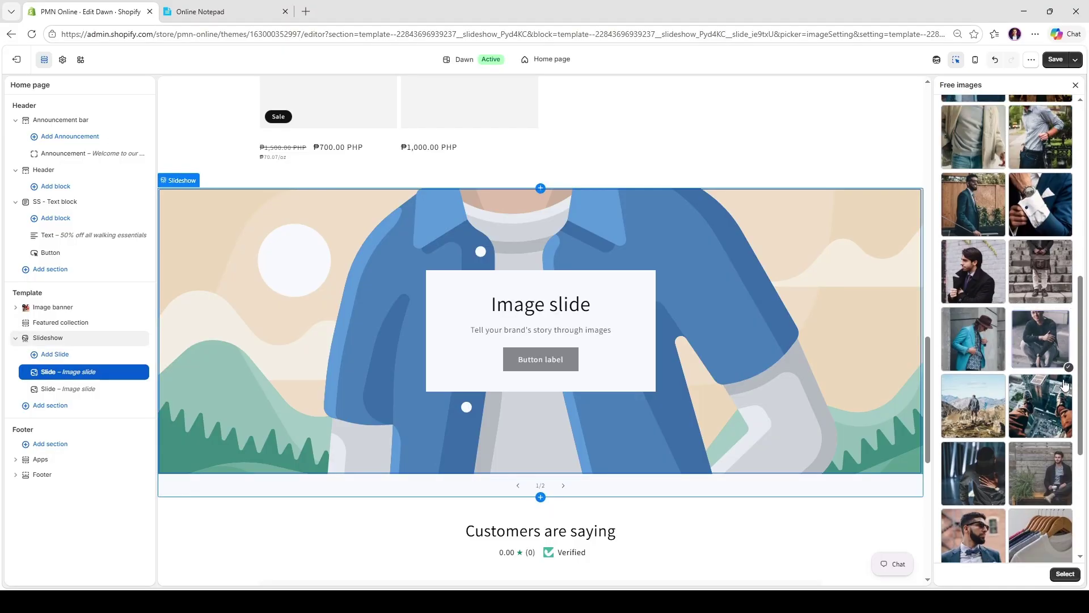
scroll(1044, 482, up, 3)
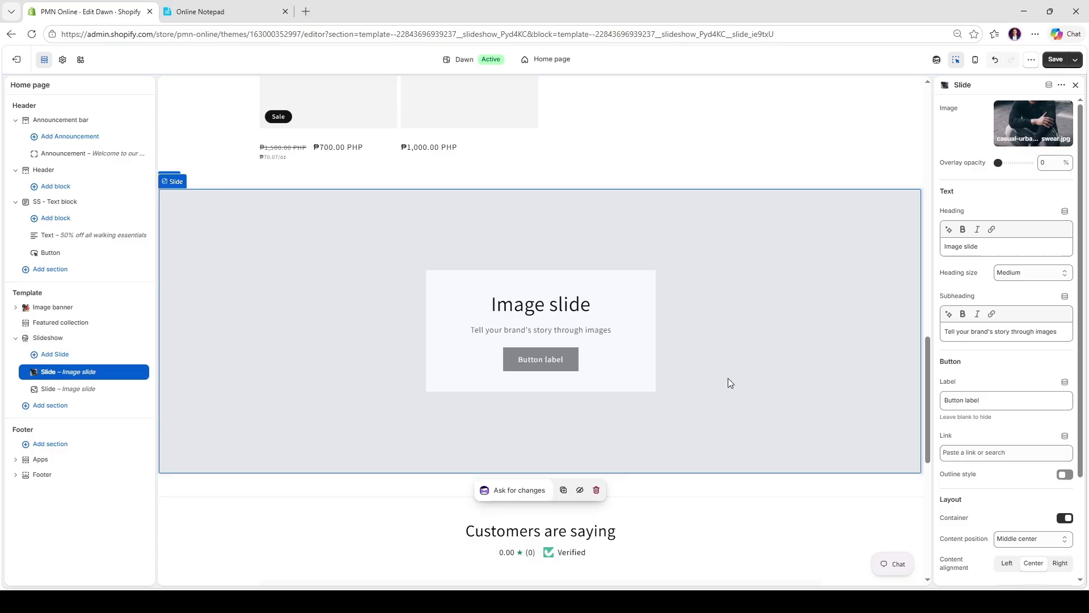
- Review the first slide's image in the home page preview and advance the slideshow to the second slide
scroll(727, 379, down, 4)
scroll(823, 329, up, 5)
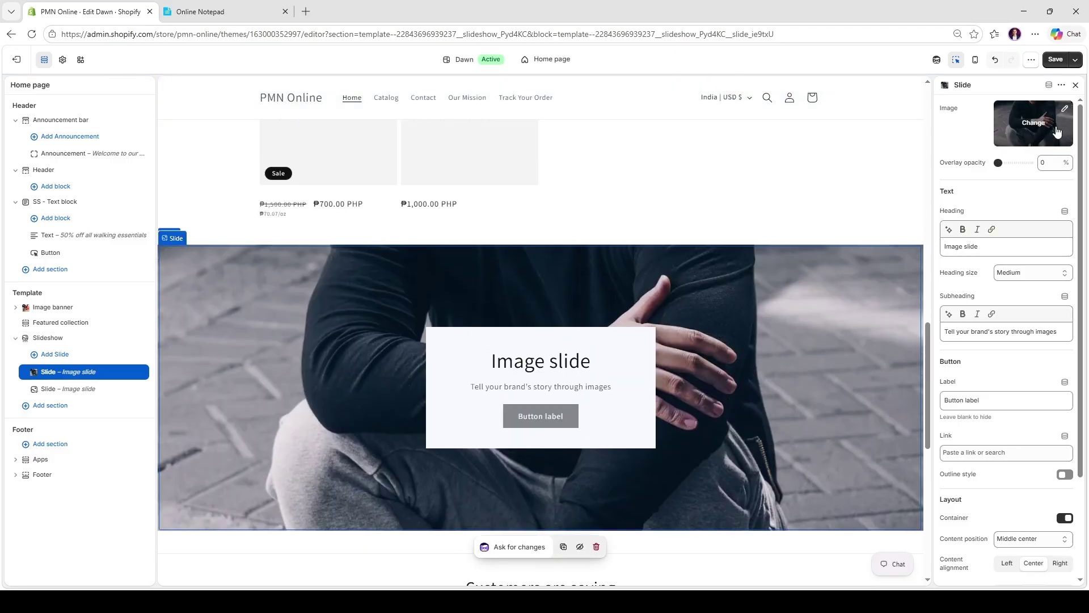
scroll(829, 414, down, 4)
scroll(729, 413, down, 3)
scroll(740, 426, up, 5)
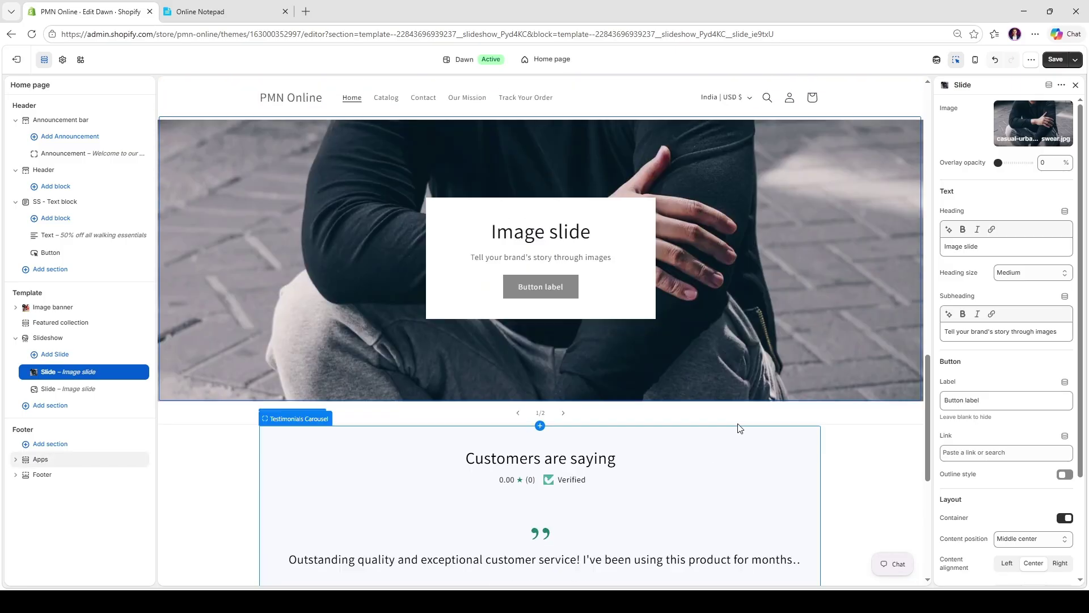
click(563, 429)
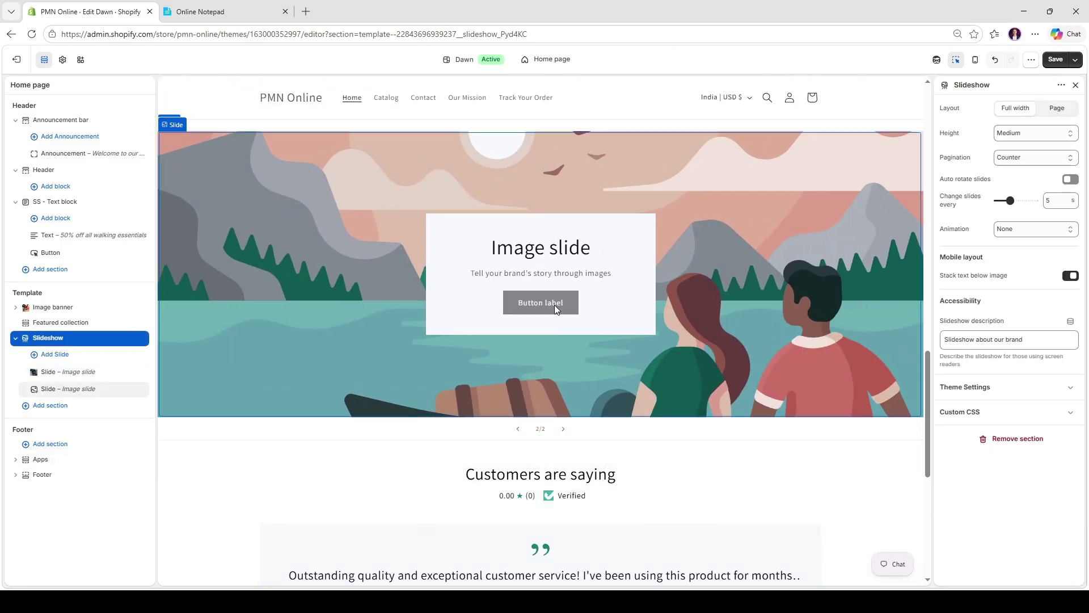
- Set the second slide's image to the free Men's Fashion photo of a man adjusting his watch, and save the theme
click(553, 305)
click(1023, 115)
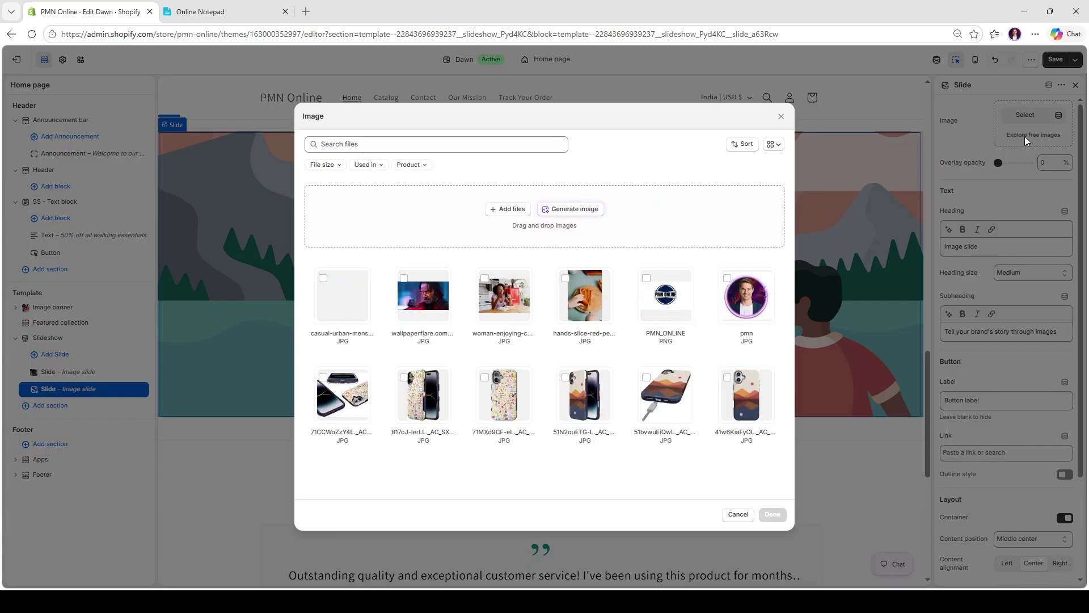
click(1025, 136)
scroll(1015, 401, down, 5)
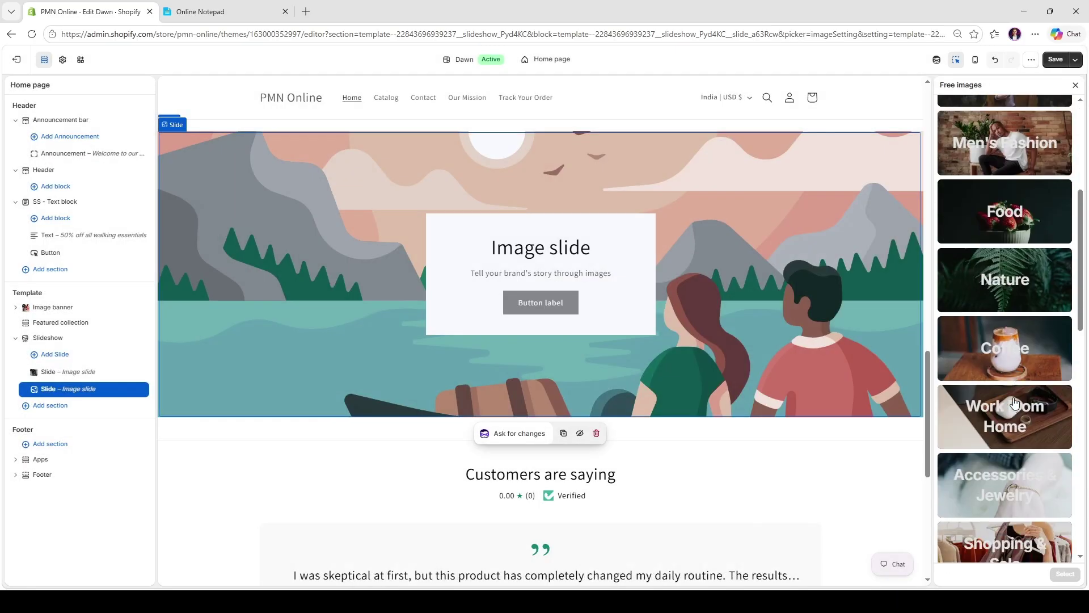
scroll(1006, 365, down, 3)
scroll(1010, 363, up, 5)
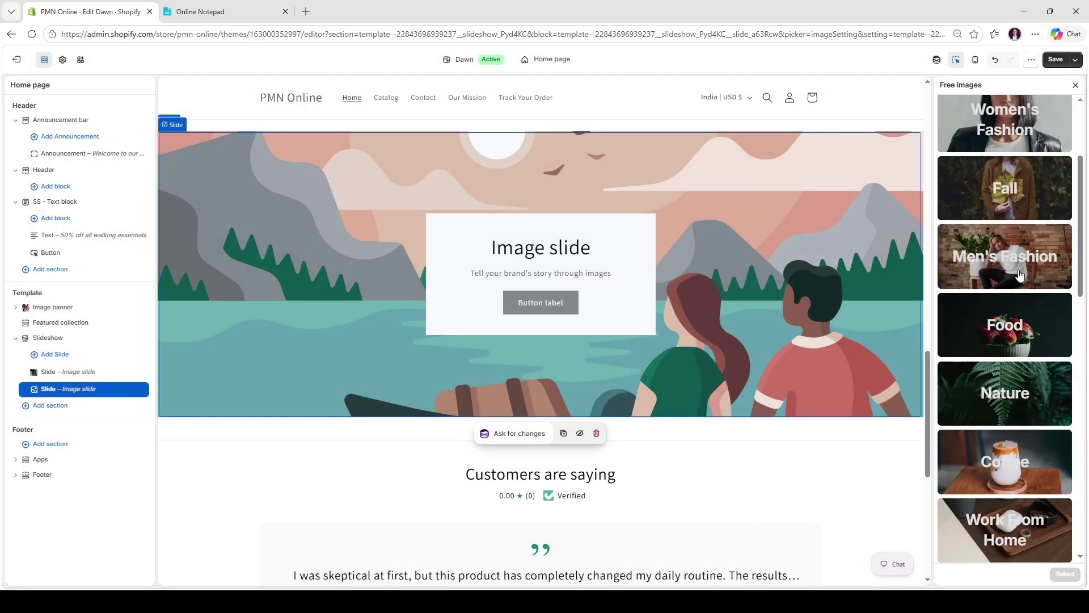
click(992, 266)
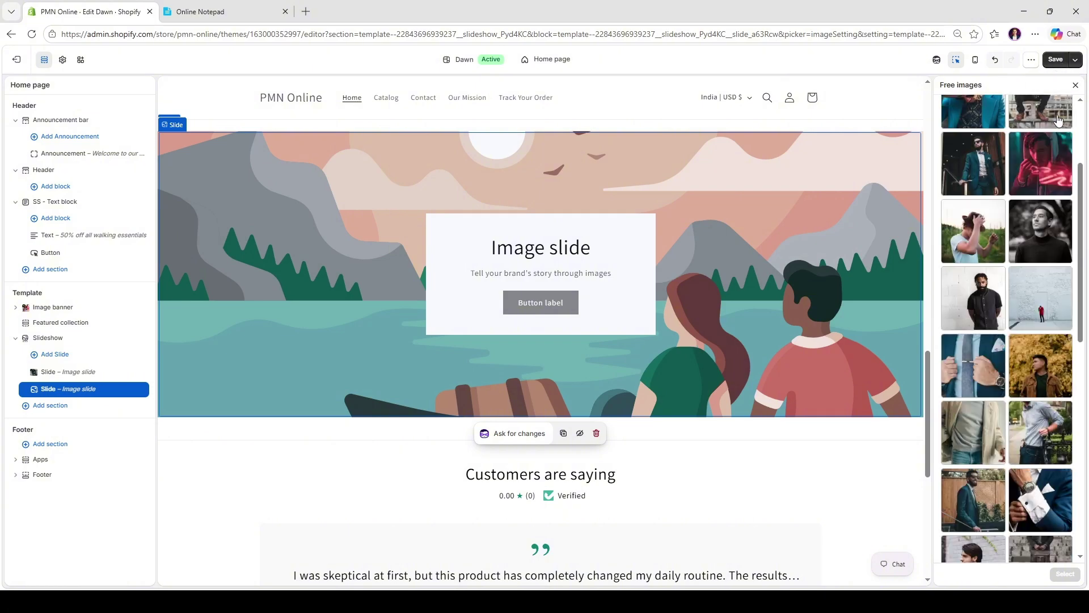
scroll(1041, 363, down, 2)
click(1042, 389)
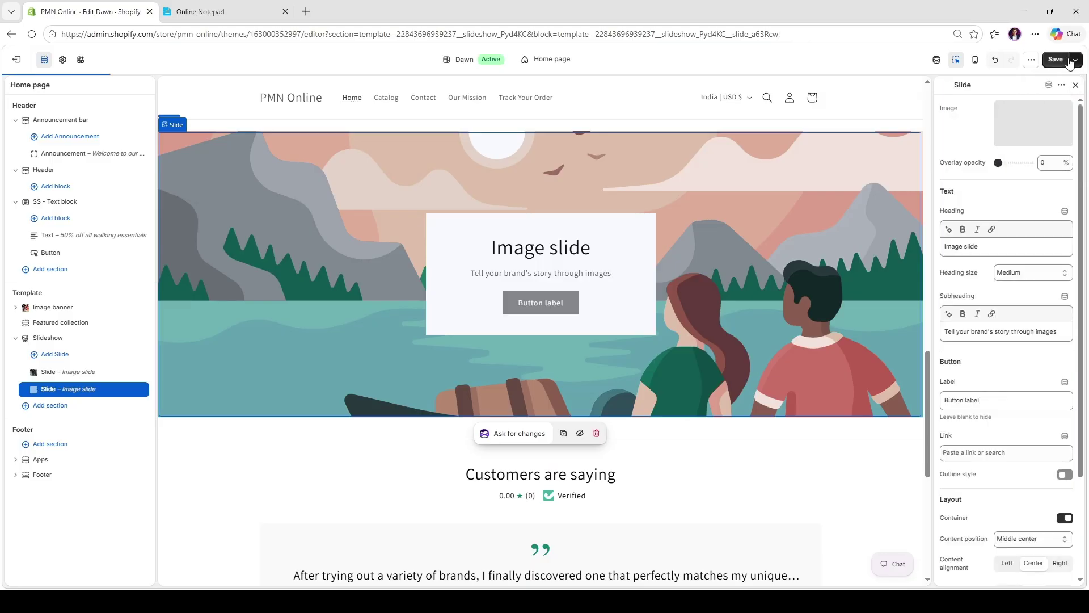
click(1074, 59)
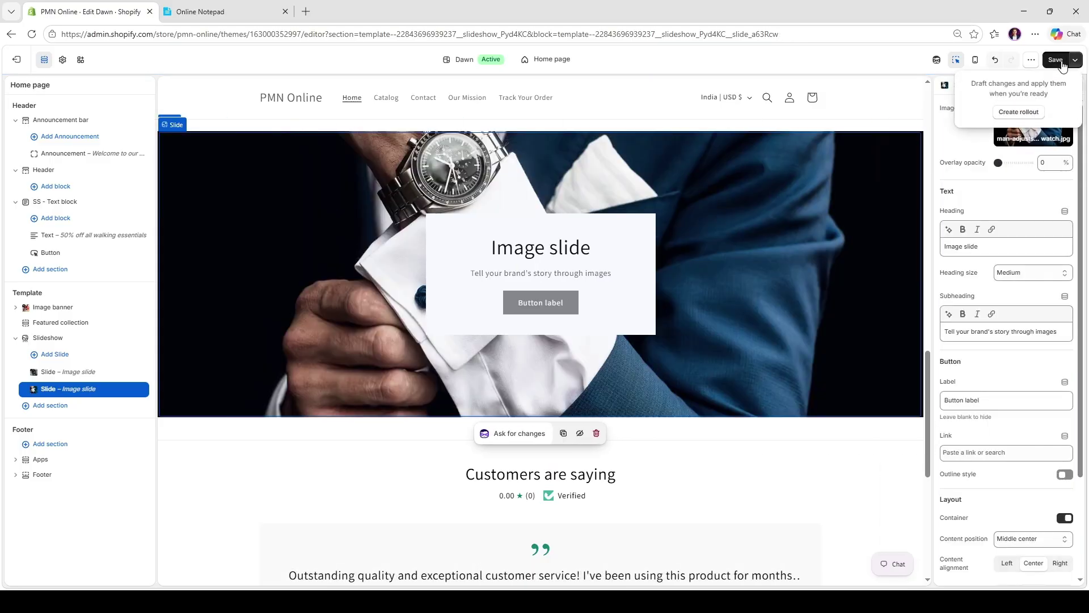
click(1061, 61)
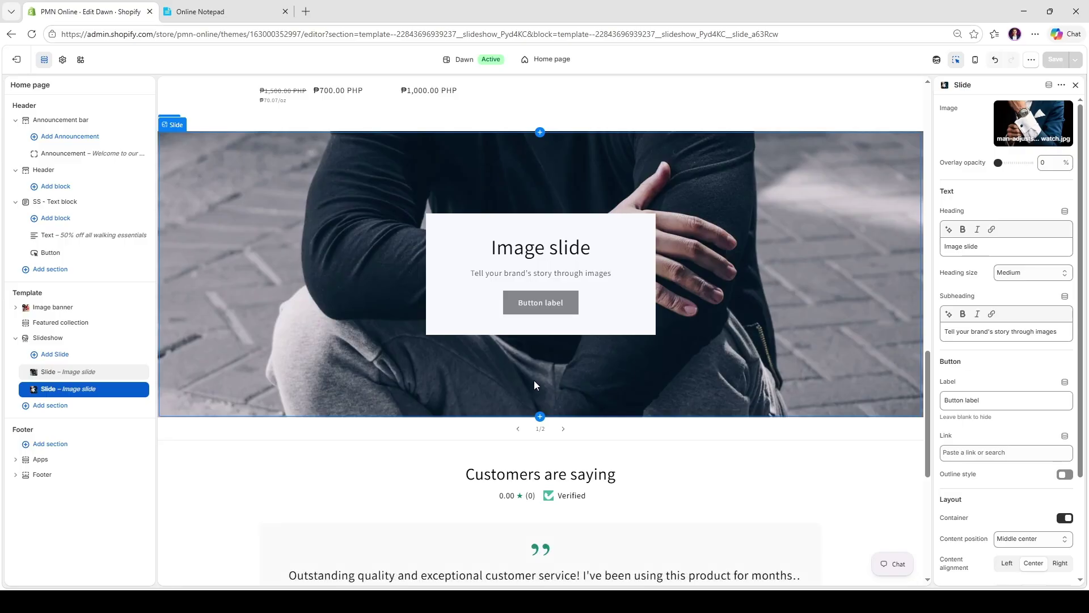
- Check the finished slideshow in the home page preview by paging through both slides
scroll(533, 380, up, 5)
scroll(646, 398, down, 2)
scroll(645, 399, down, 3)
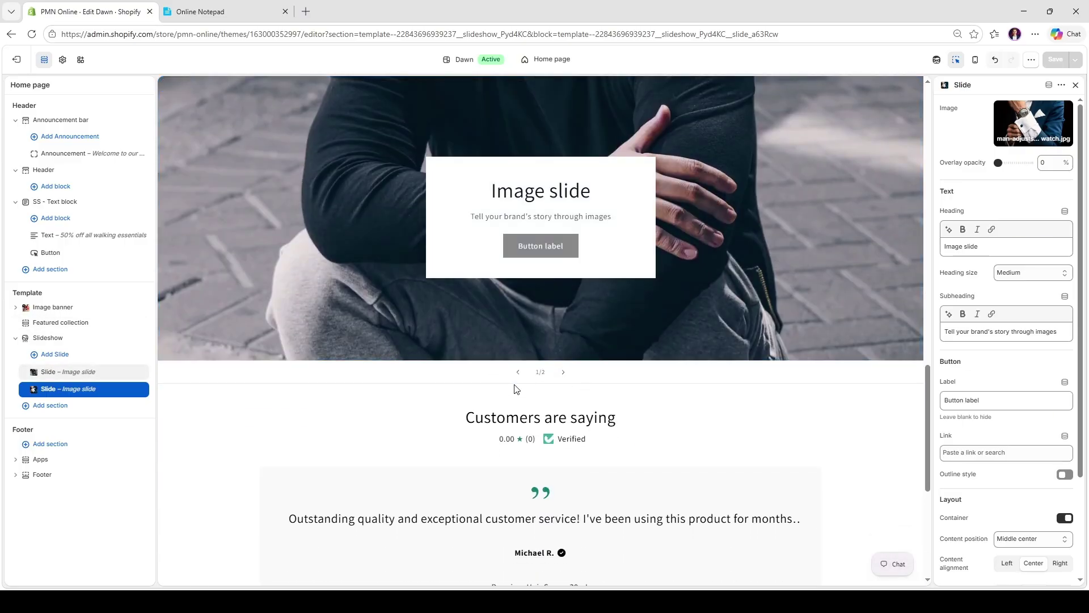
click(518, 377)
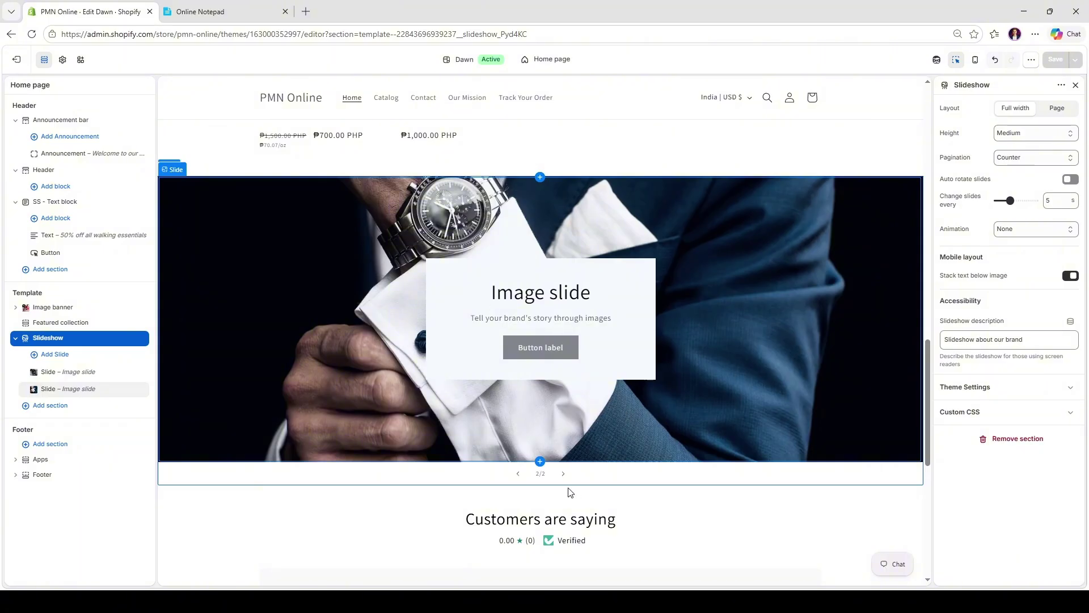
click(563, 473)
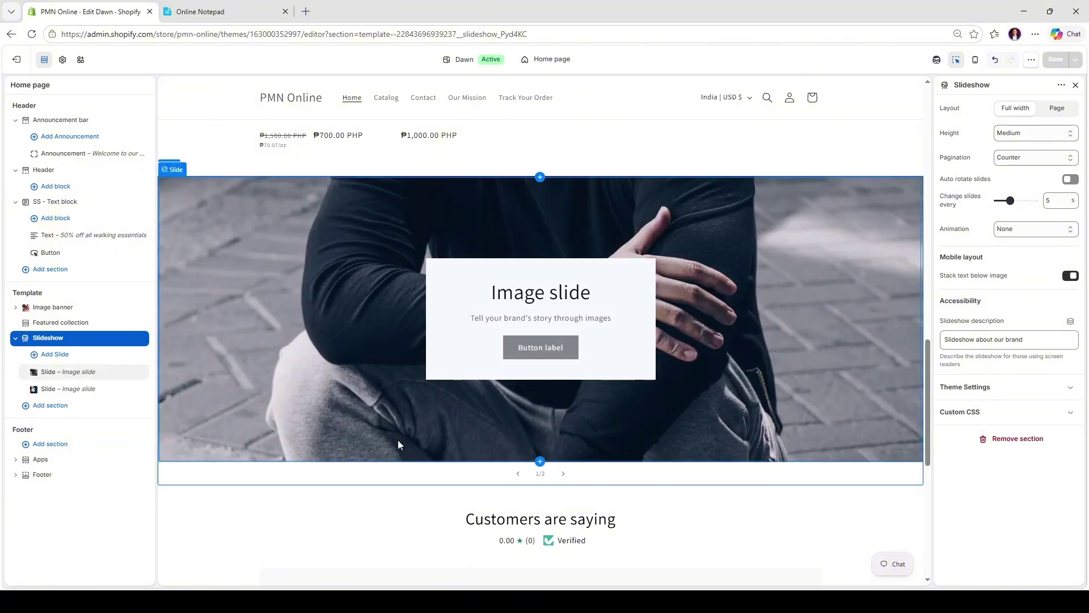